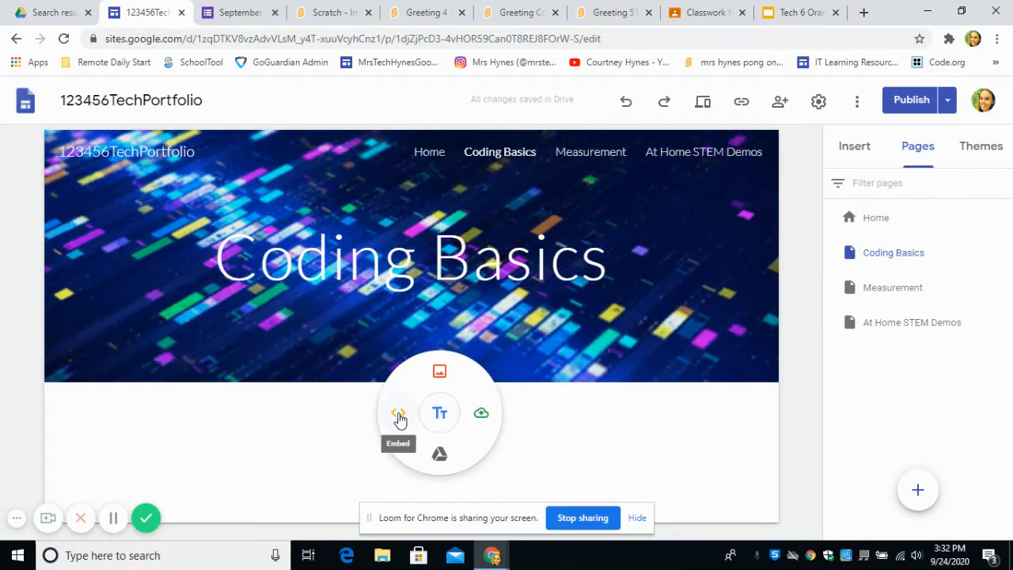
- Embed the URL sccratch.mit.edu below the header of the Coding Basics page
left_click(415, 419)
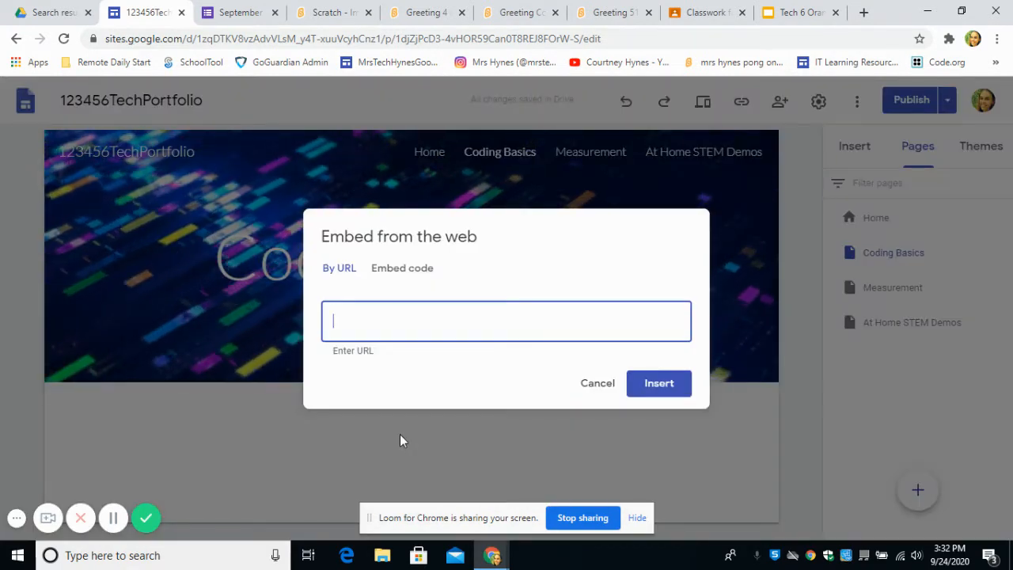
type("sccratch")
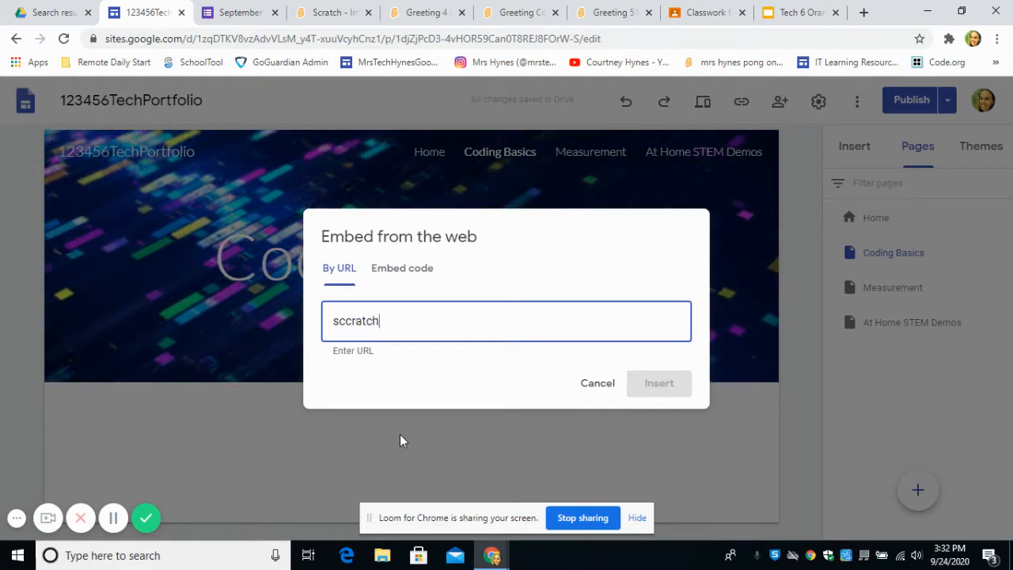
type(".mit.edu")
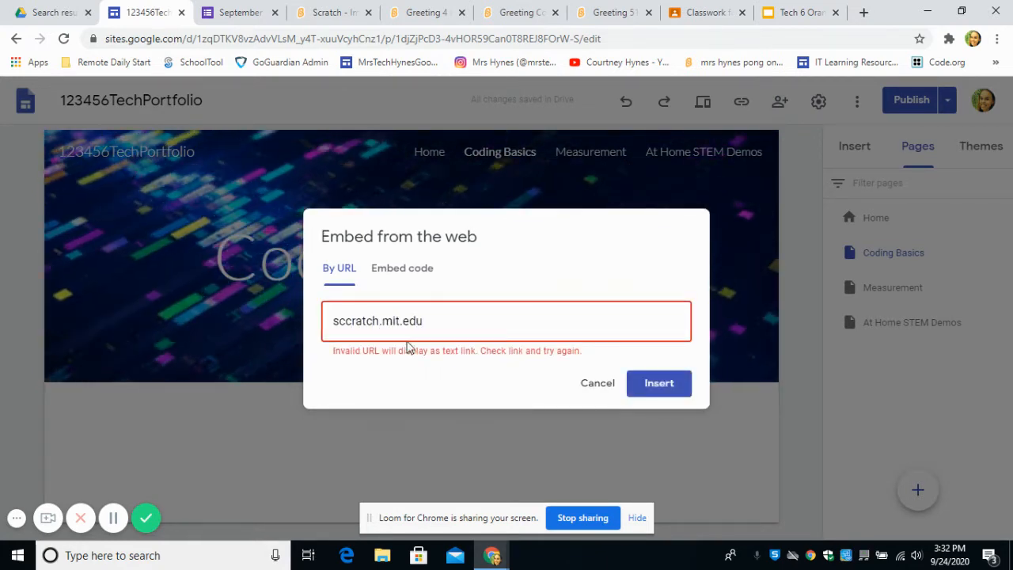
left_click(661, 384)
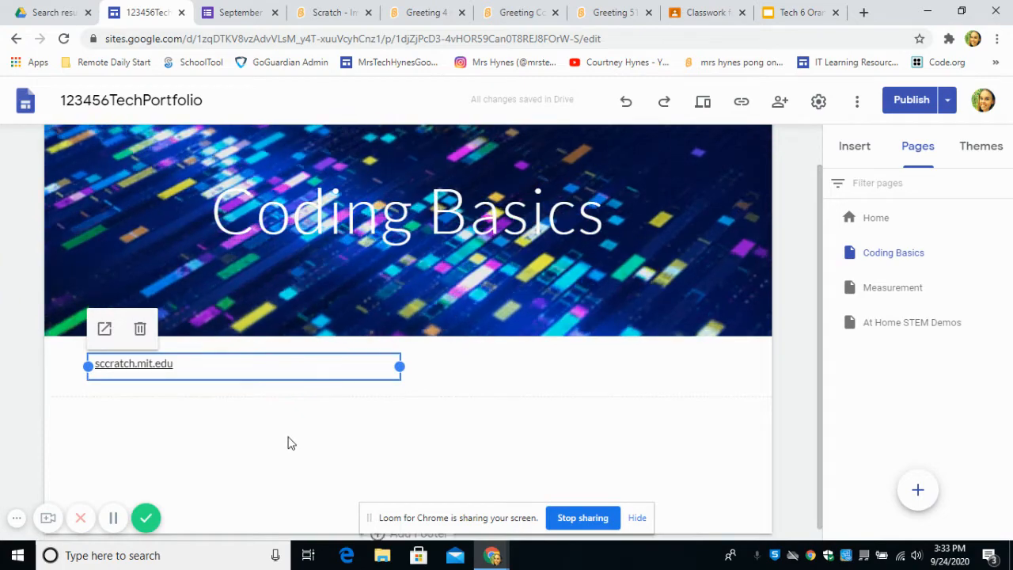
left_click(292, 444)
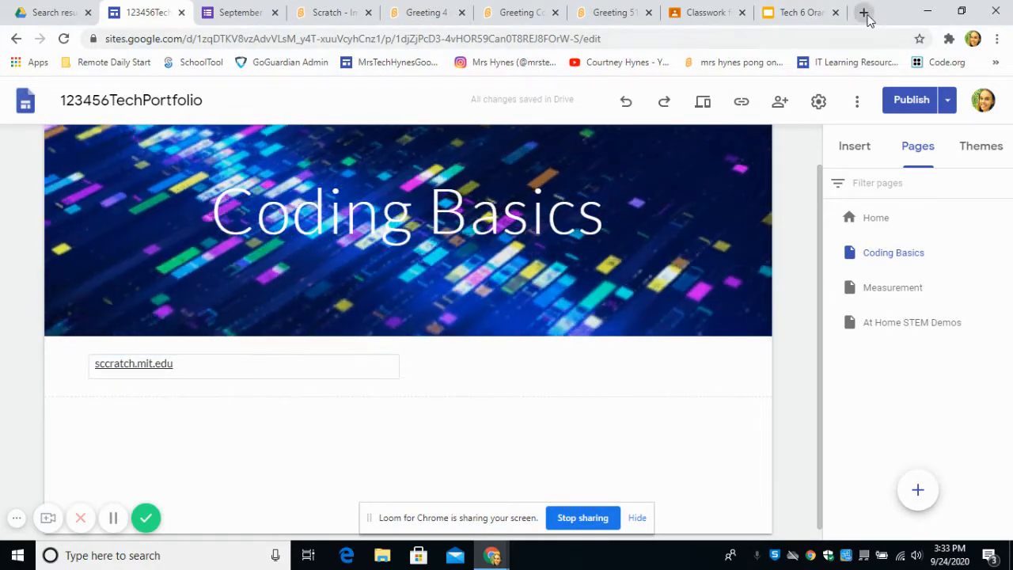
- Switch to Scratch and look through the project list in My Stuff
left_click(333, 9)
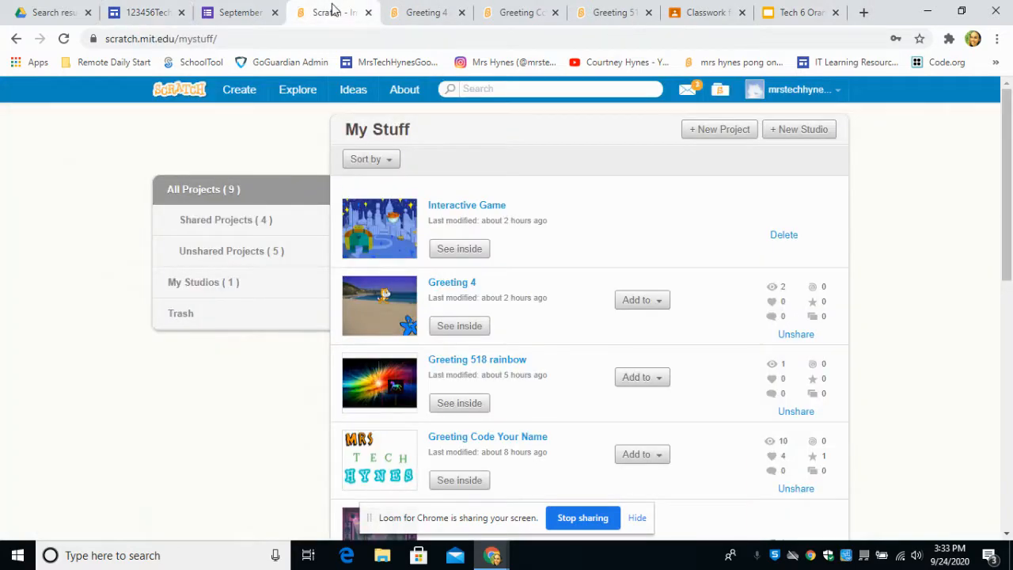
left_click(796, 89)
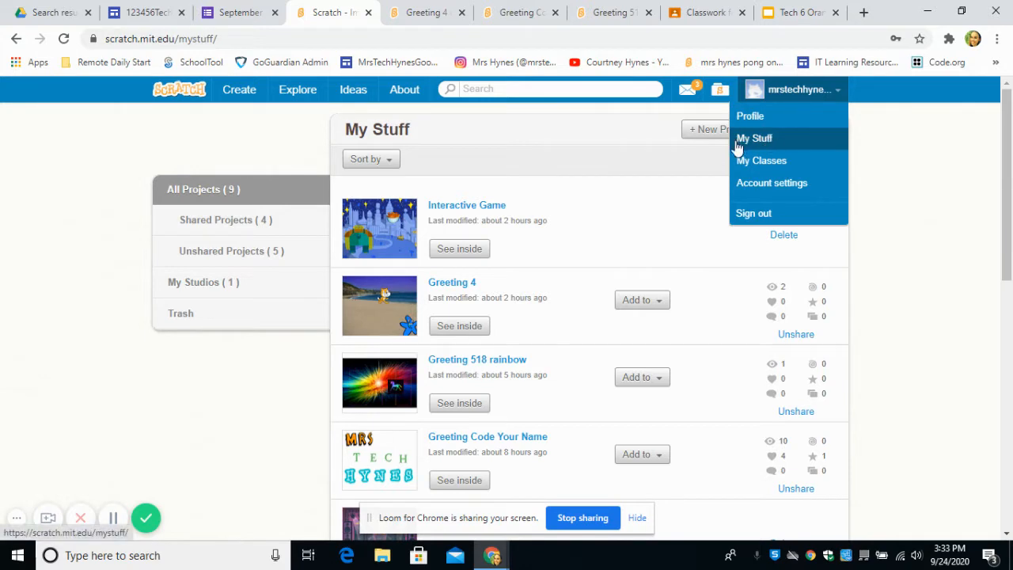
left_click(918, 161)
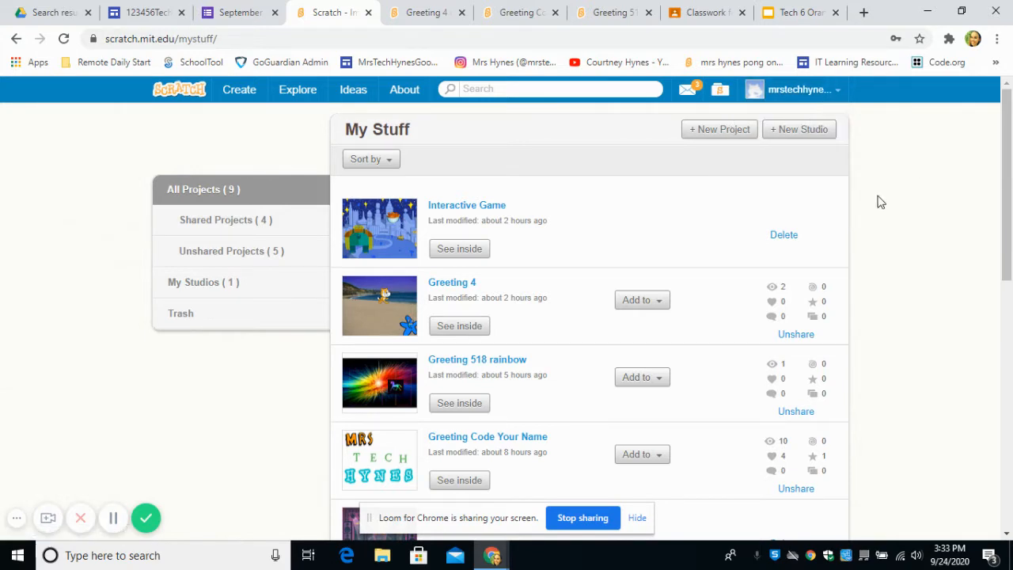
scroll(934, 254, "down", 5)
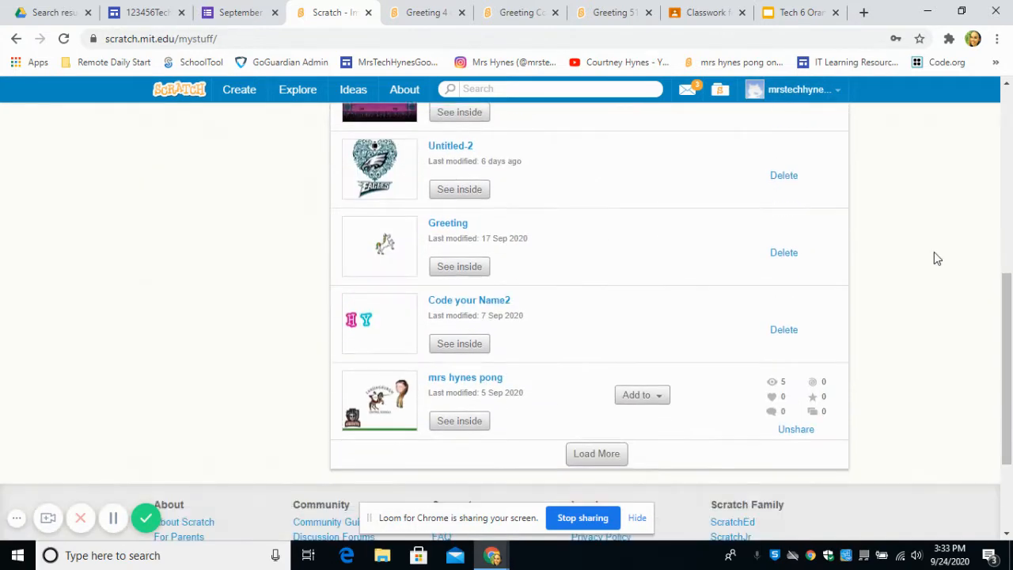
scroll(935, 252, "up", 6)
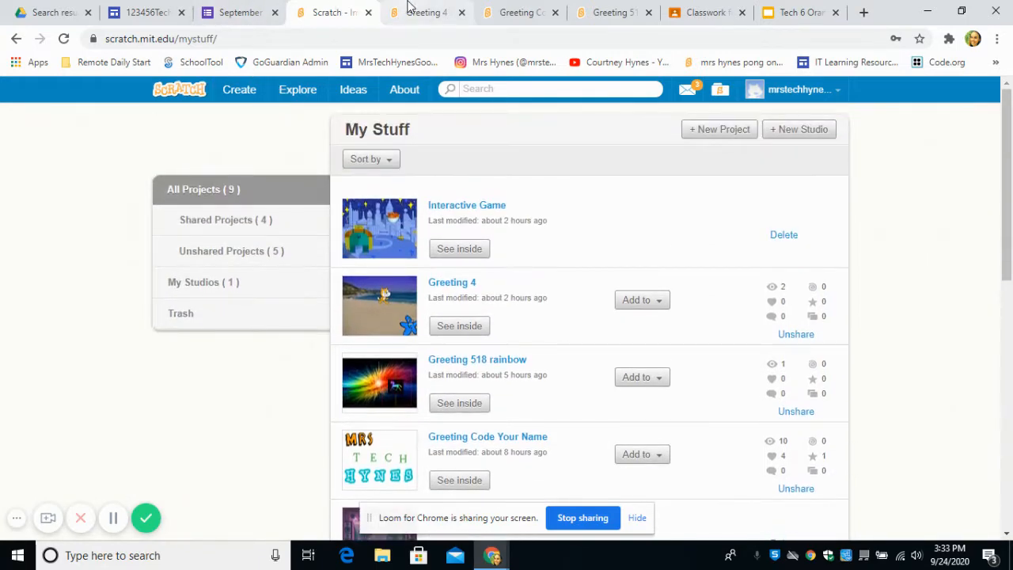
- View the open Scratch projects Greeting 4, Greeting Code Your Name and Greeting 518 rainbow
left_click(408, 9)
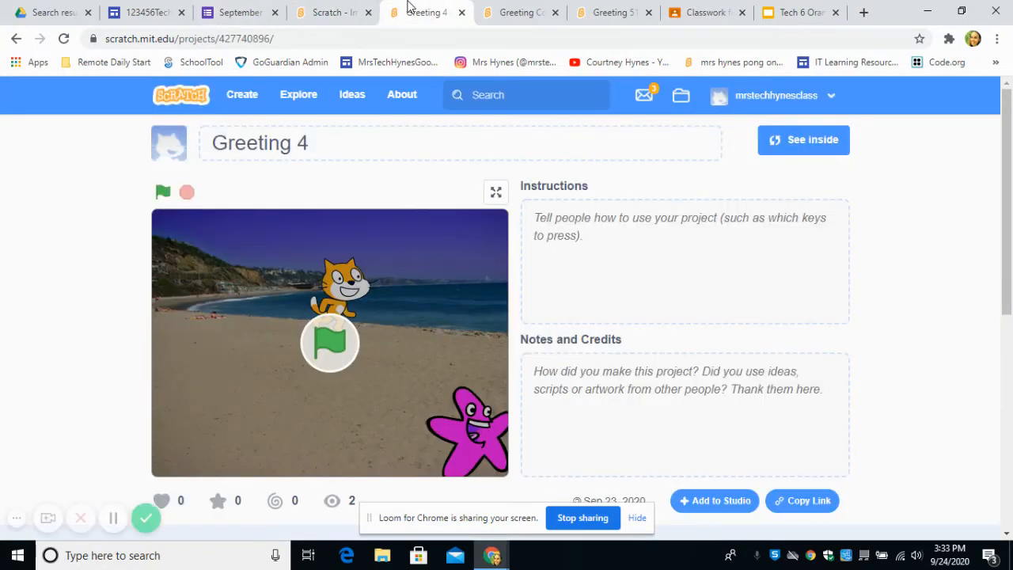
left_click(514, 12)
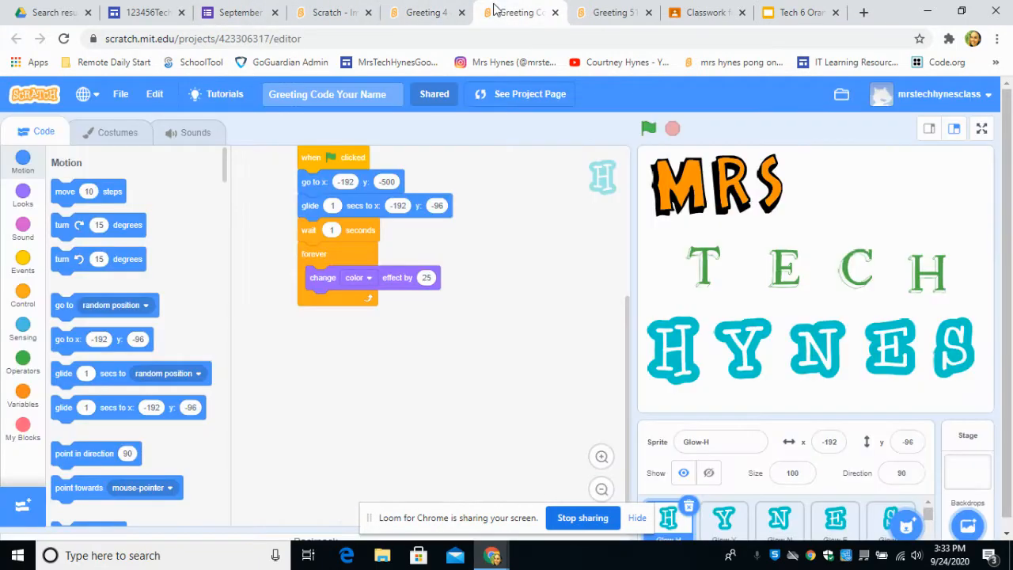
left_click(602, 15)
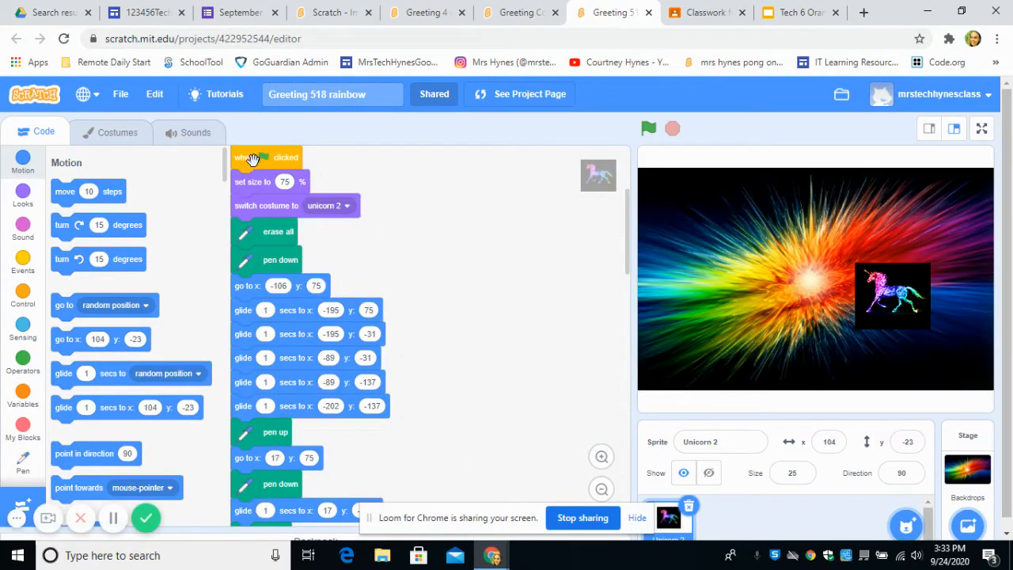
- Run the Greeting Code Your Name project and examine the scripts of its Block-R, Story-T and Glow-H sprites
left_click(495, 12)
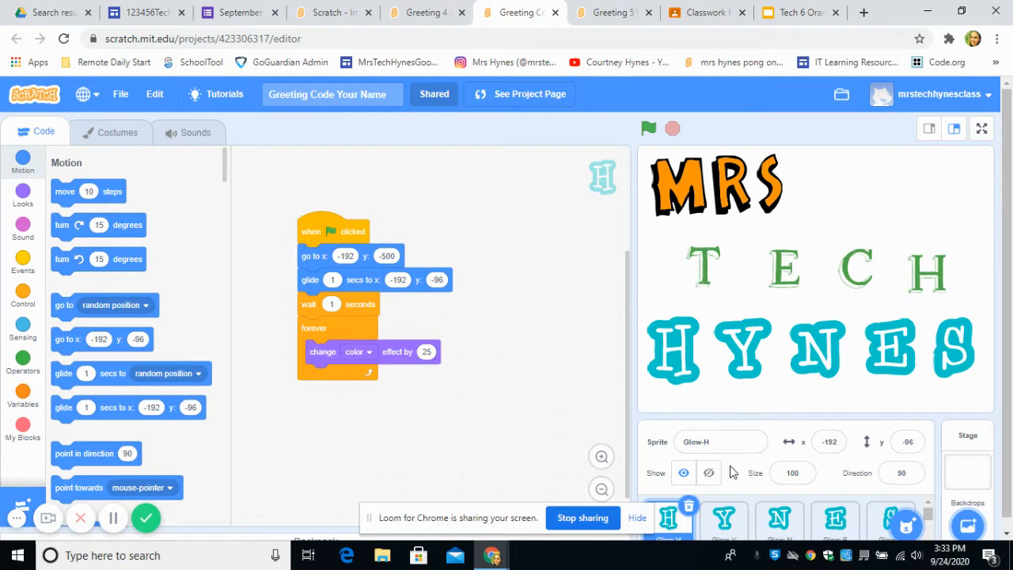
scroll(721, 518, "down", 1)
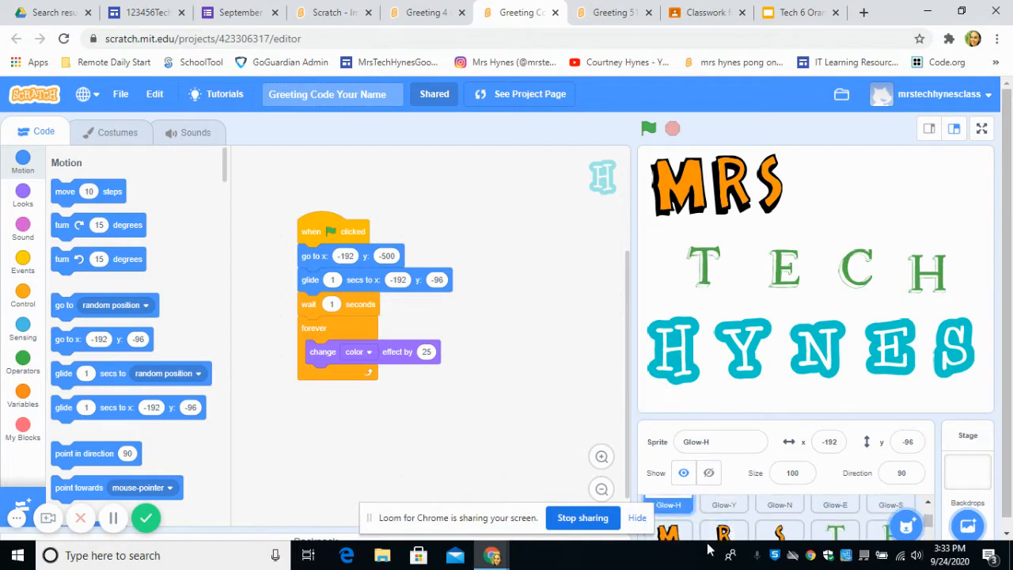
left_click(720, 533)
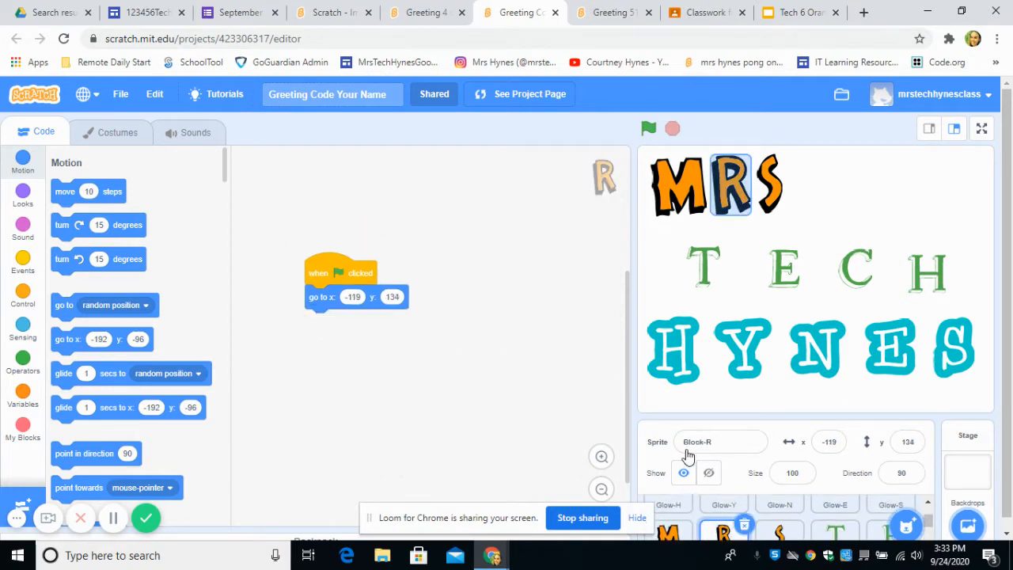
left_click(647, 132)
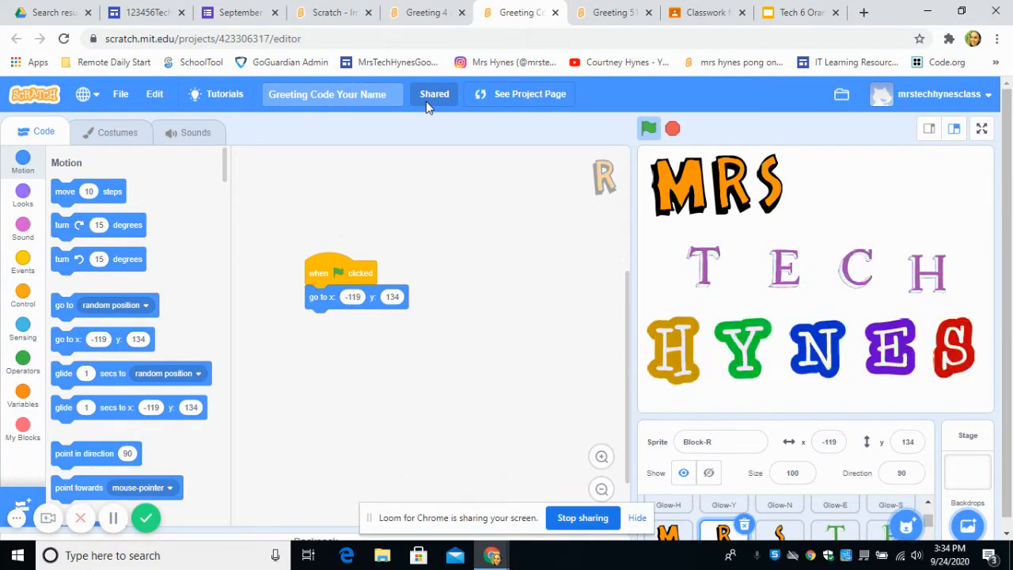
scroll(902, 507, "down", 1)
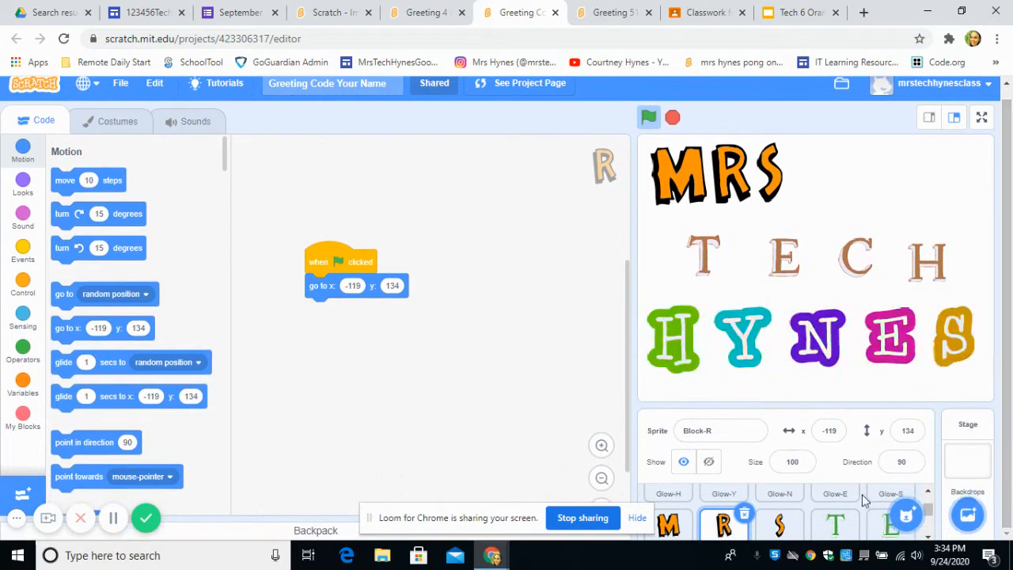
left_click(854, 536)
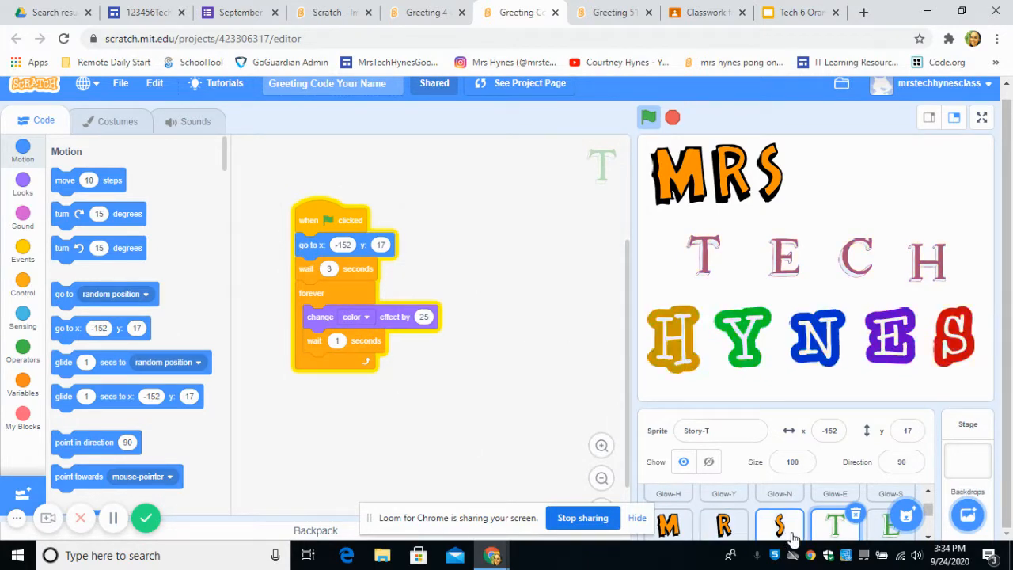
scroll(792, 531, "up", 2)
left_click(669, 509)
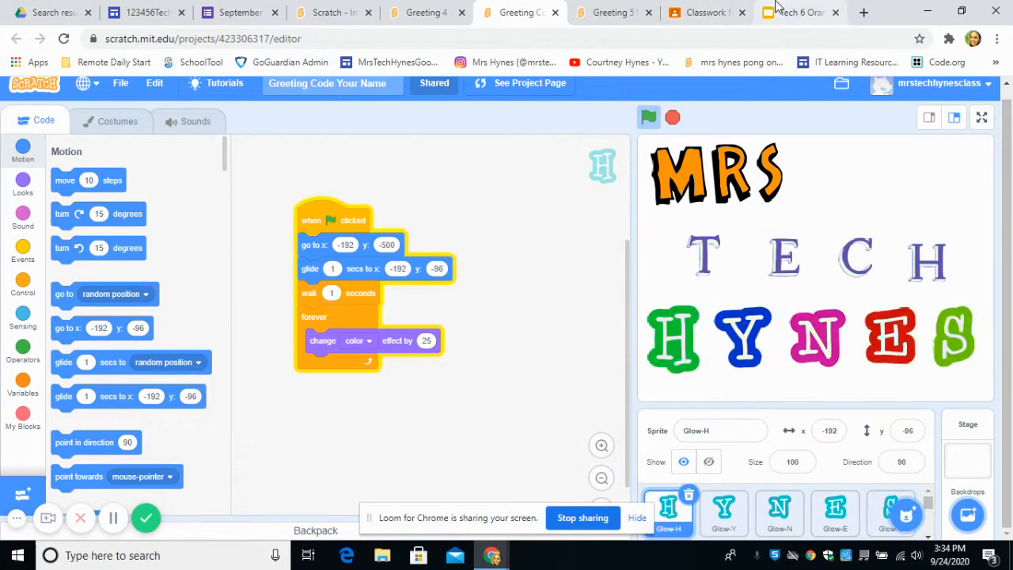
- Switch to the Tech 6 Orange Team presentation in Google Slides and view the slide on taking a Chromebook screenshot
left_click(799, 12)
left_click(47, 445)
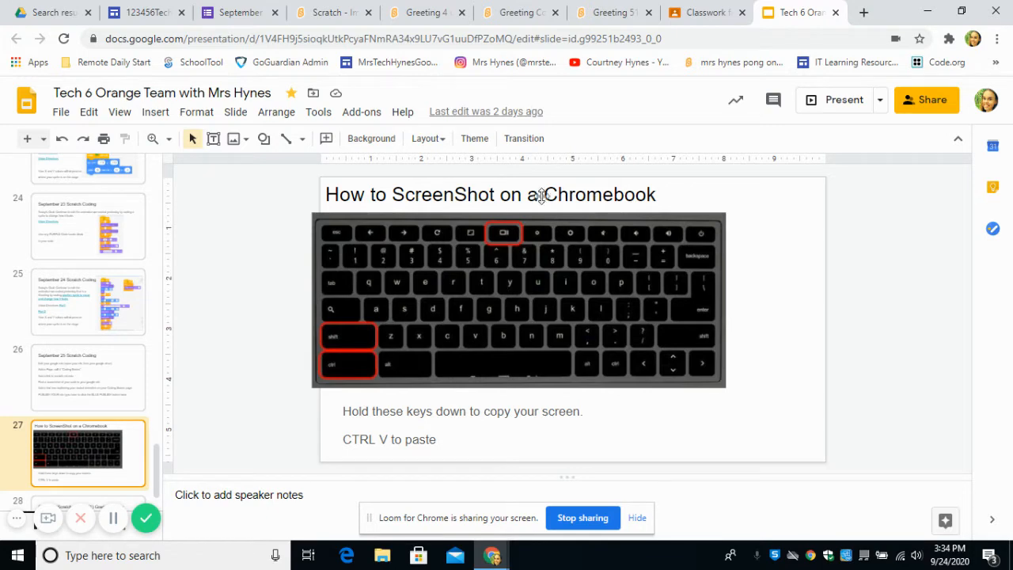
- Return to the Greeting Code Your Name project in Scratch and copy a screenshot of its code and stage
left_click(600, 8)
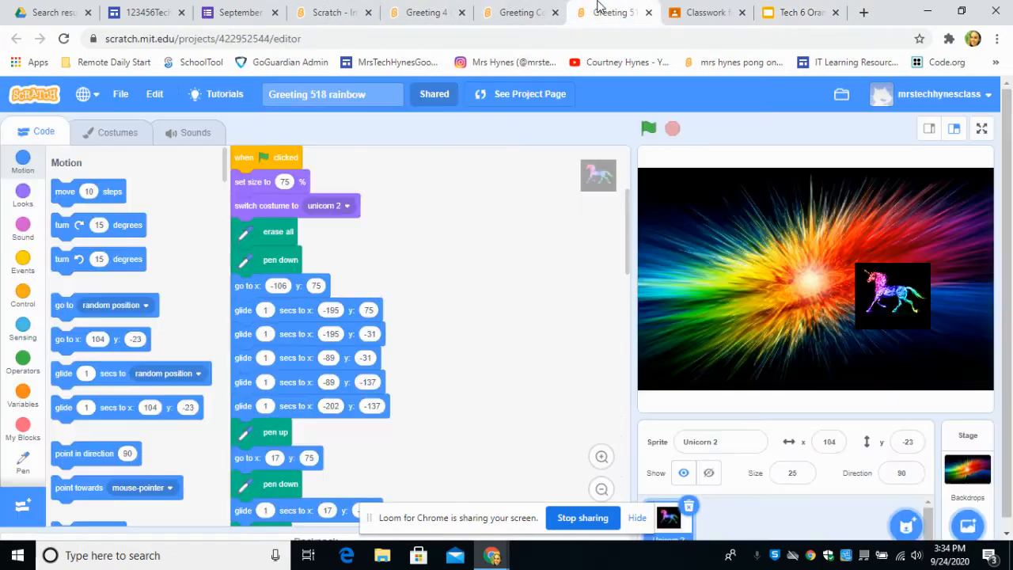
left_click(333, 8)
left_click(423, 8)
left_click(485, 10)
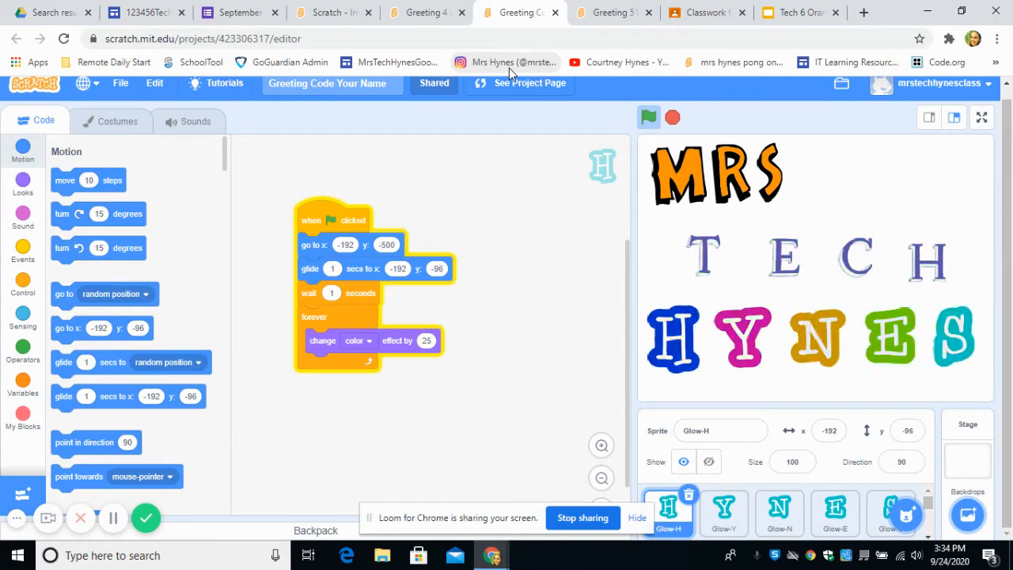
- Switch to the Google Sites portfolio, paste the project screenshot below the link on Coding Basics, and enlarge it to about double size
left_click(140, 13)
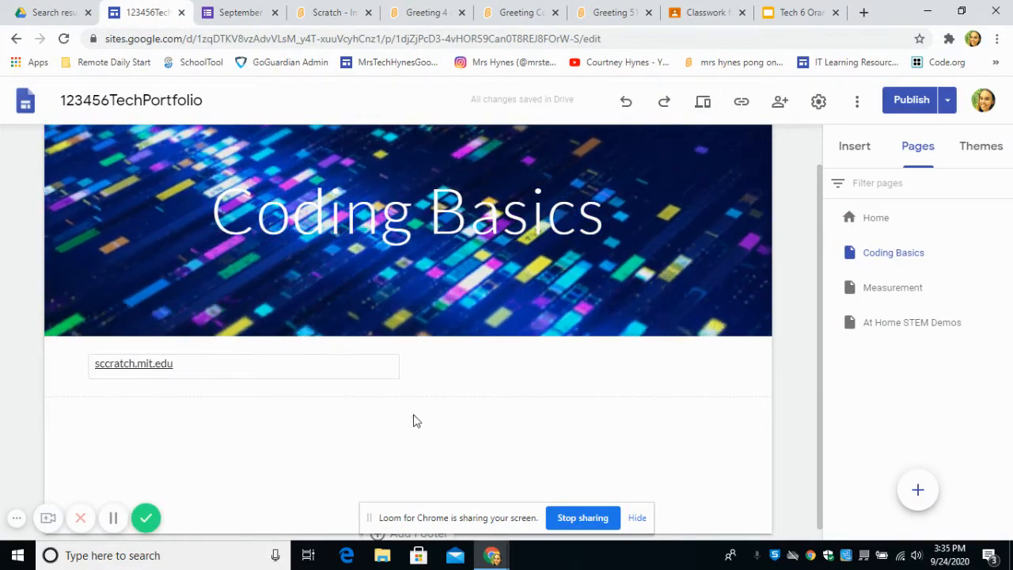
left_click(996, 39)
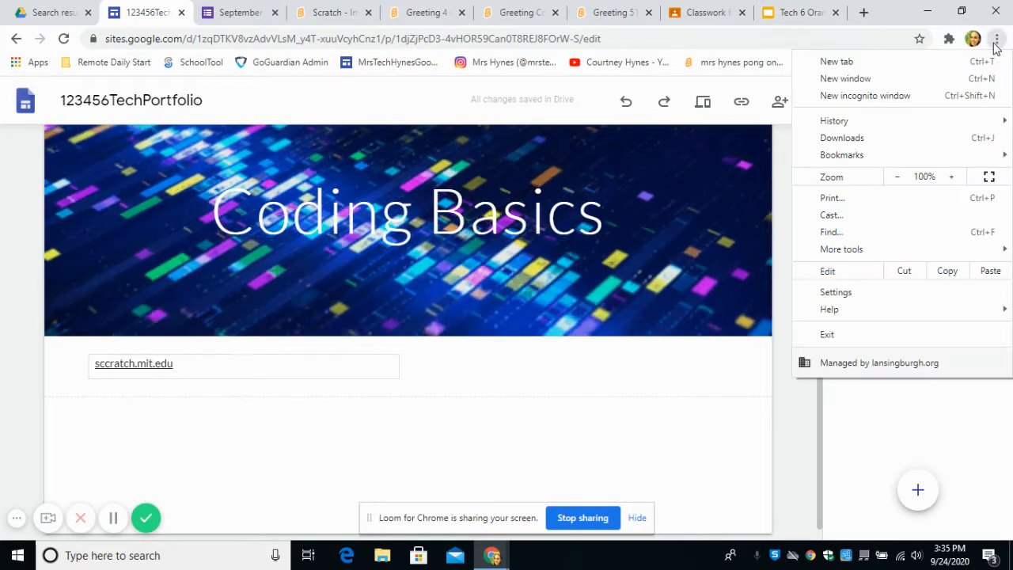
left_click(991, 271)
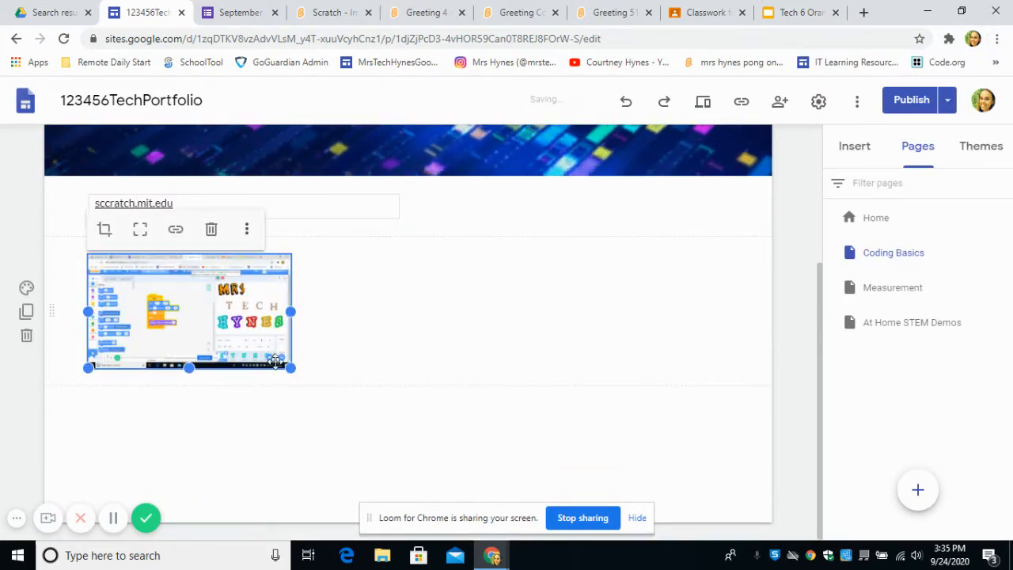
left_click_drag(292, 369, 508, 473)
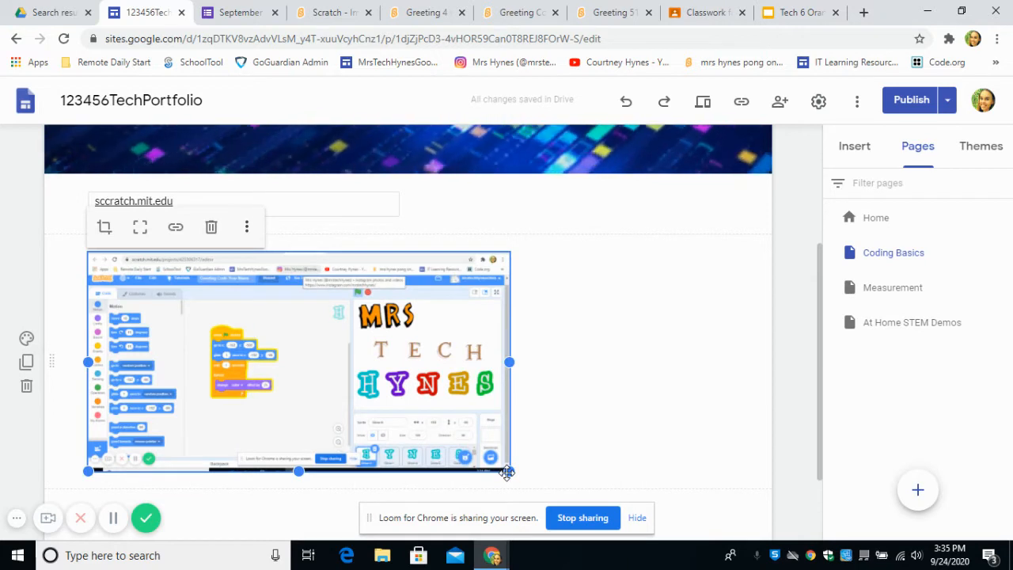
- Add a text box beside the screenshot reading "This is a greeting that Icoded in scratch!" and begin a new line
double_click(609, 281)
left_click(609, 279)
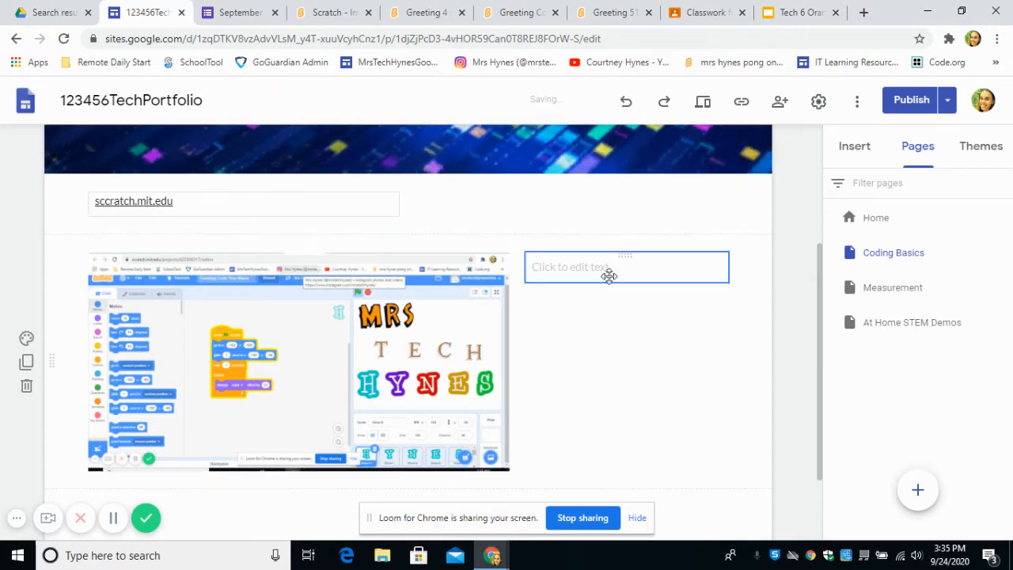
type("Thi")
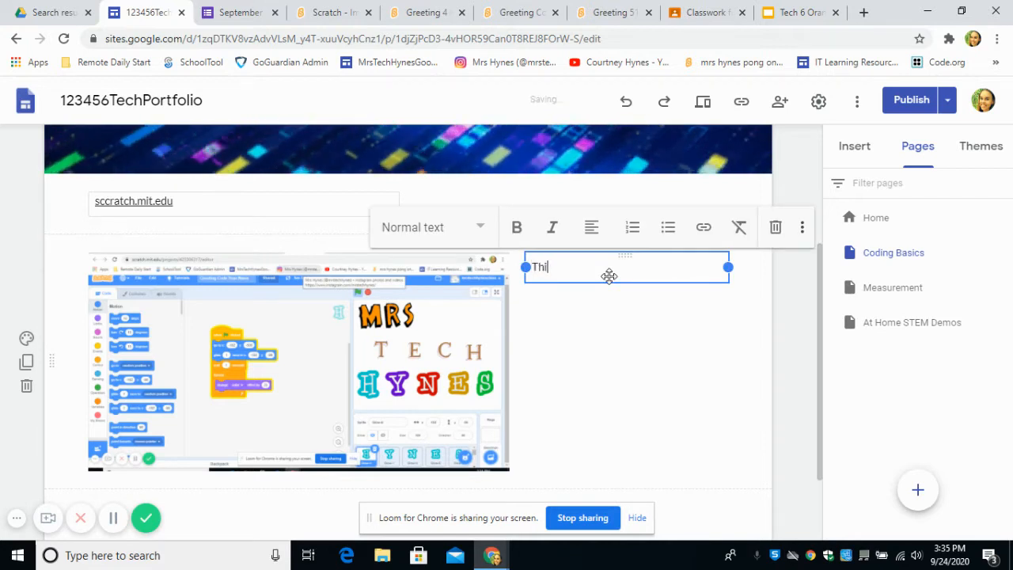
type("s i")
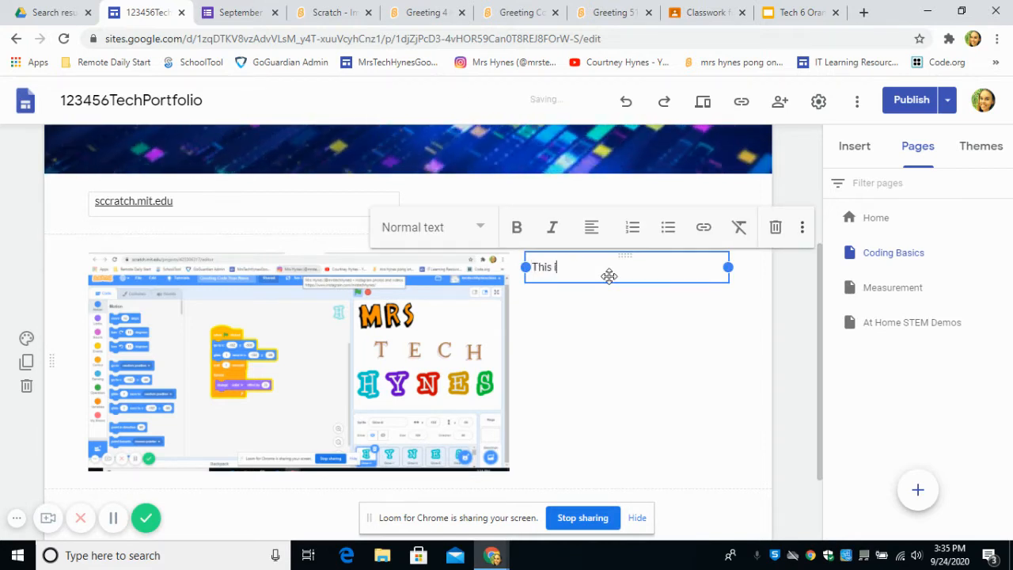
type("s a greeting")
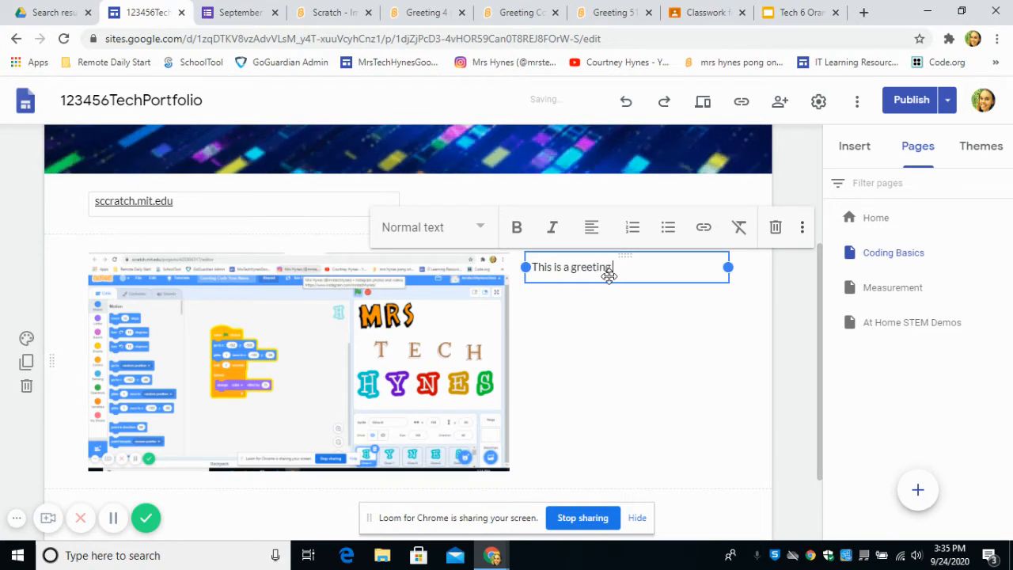
type(" that Icoded ")
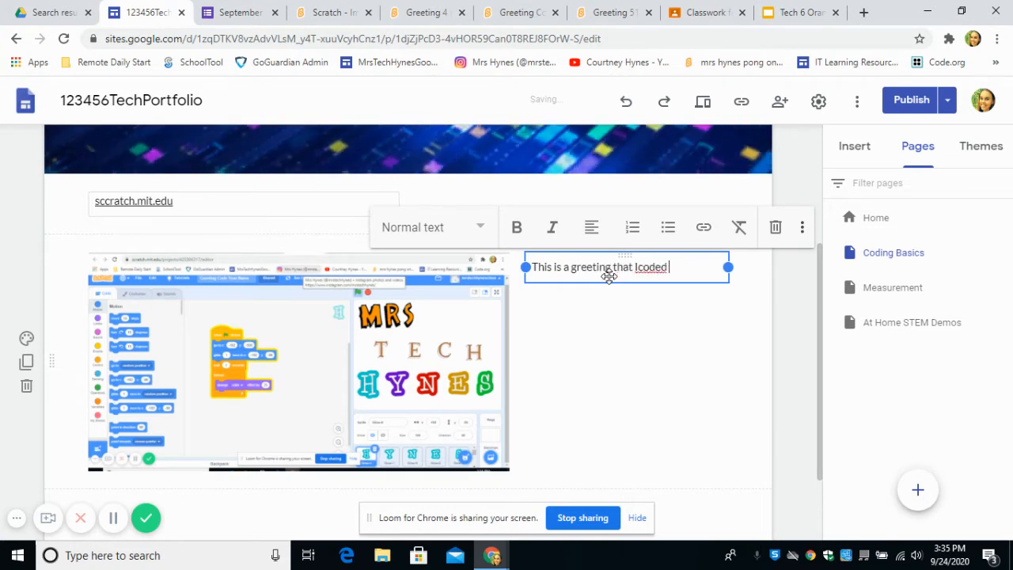
type("in sc")
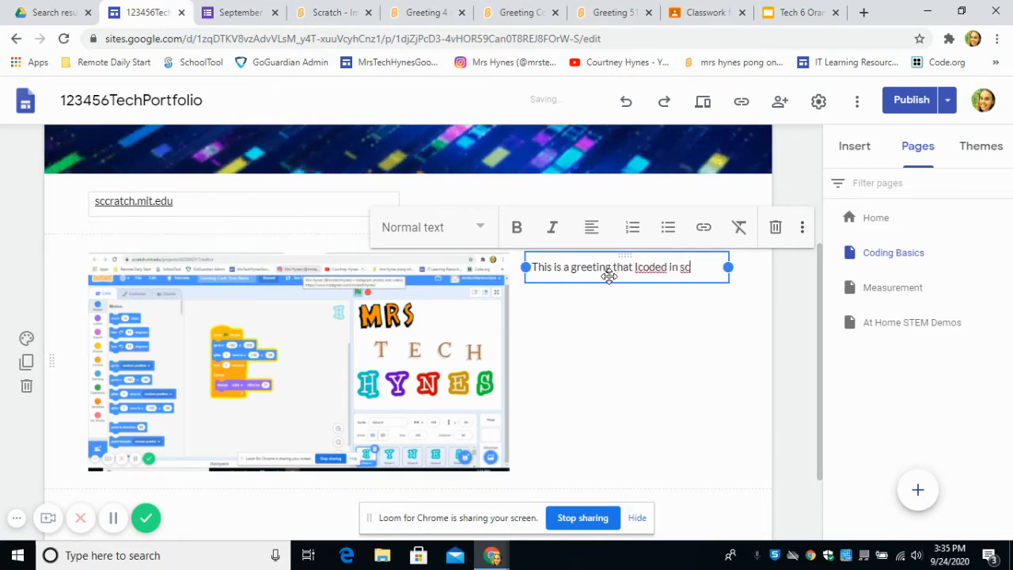
type("ratch!")
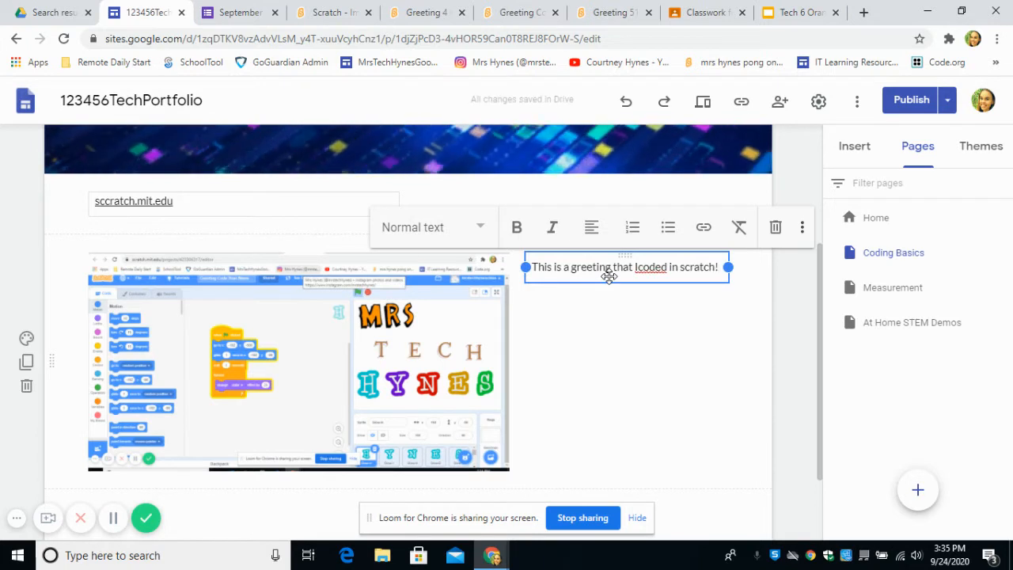
key("Return")
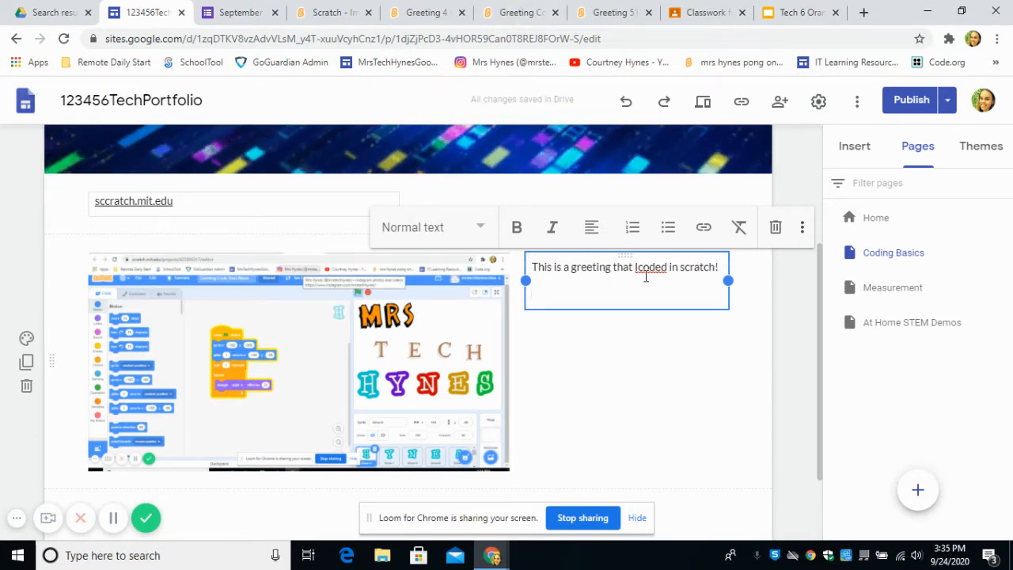
- Correct "Icoded" to "I coded" in the description beside the screenshot and publish the site's changes
left_click(638, 269)
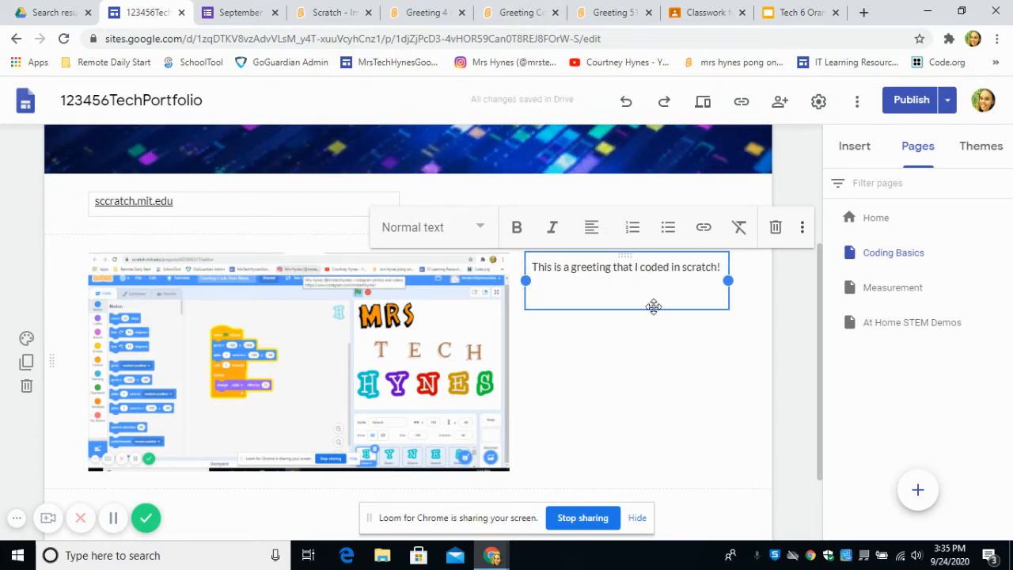
left_click(679, 291)
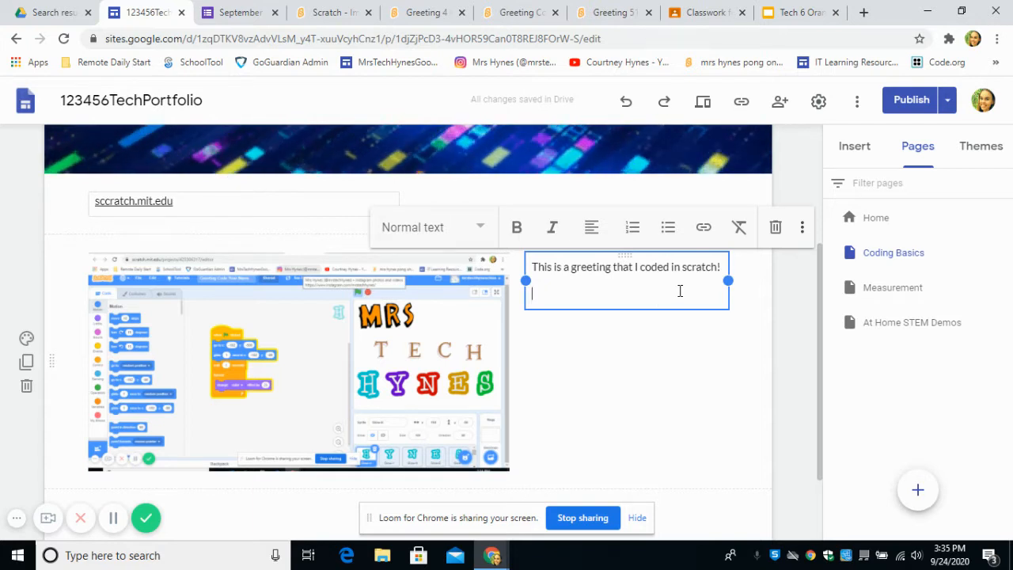
left_click(909, 102)
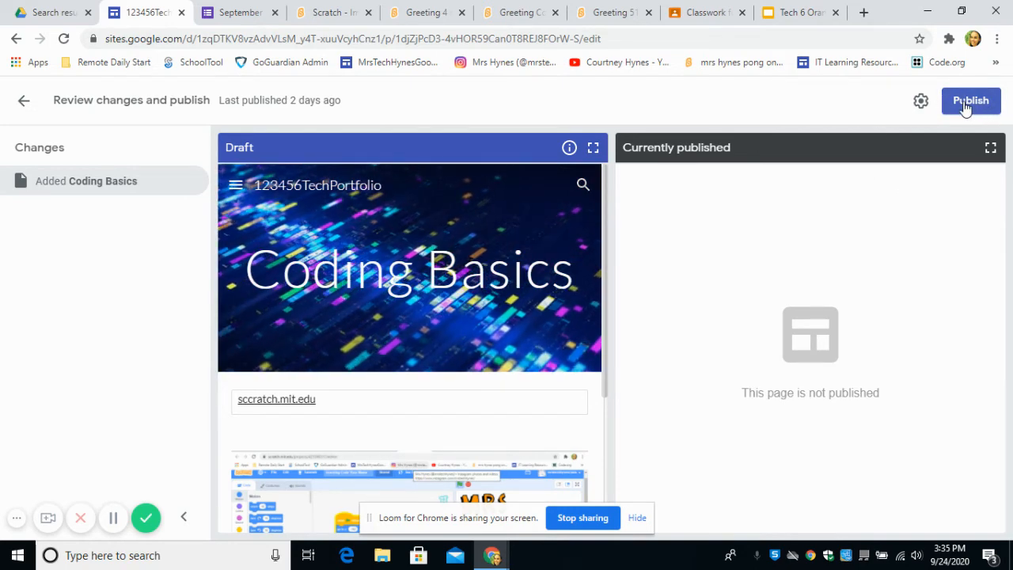
left_click(965, 108)
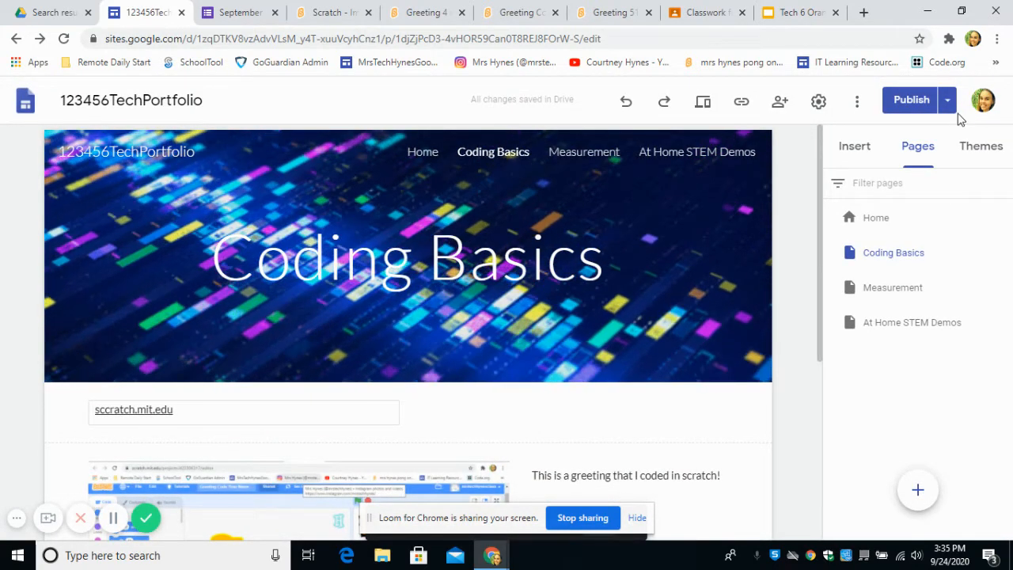
- Open the published site and look over the live Coding Basics page, including its link, screenshot and description
left_click(950, 106)
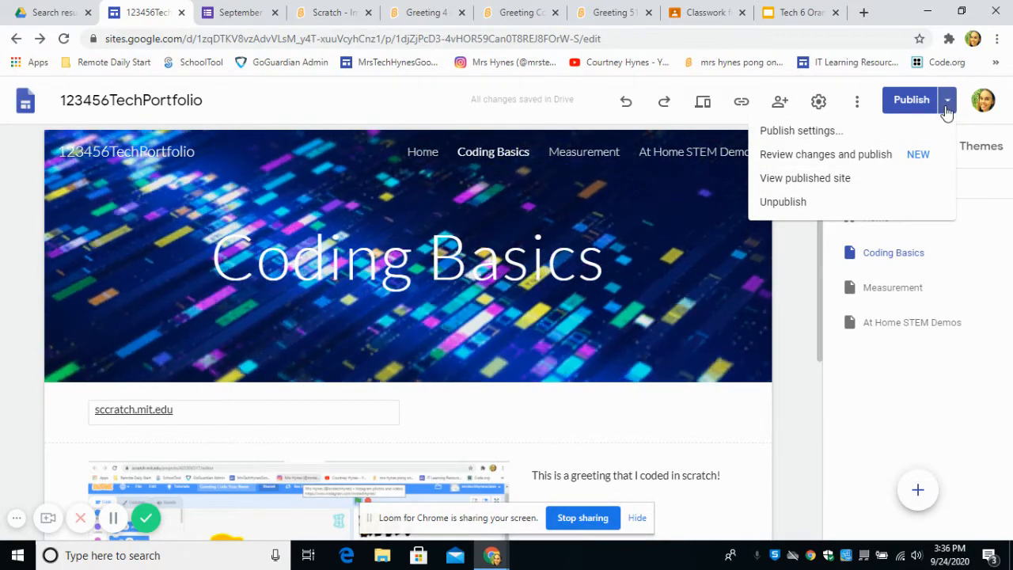
left_click(805, 182)
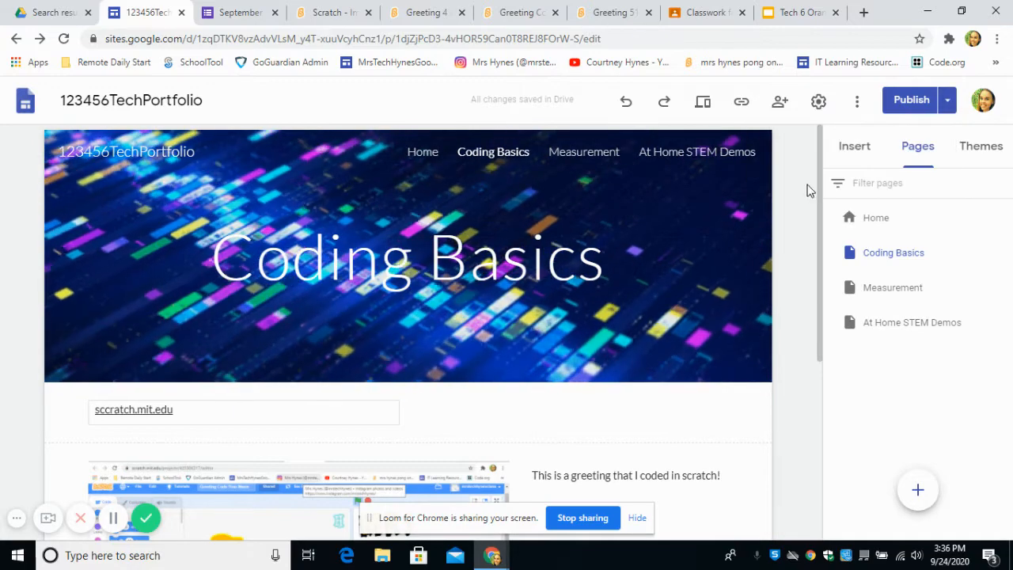
left_click(949, 101)
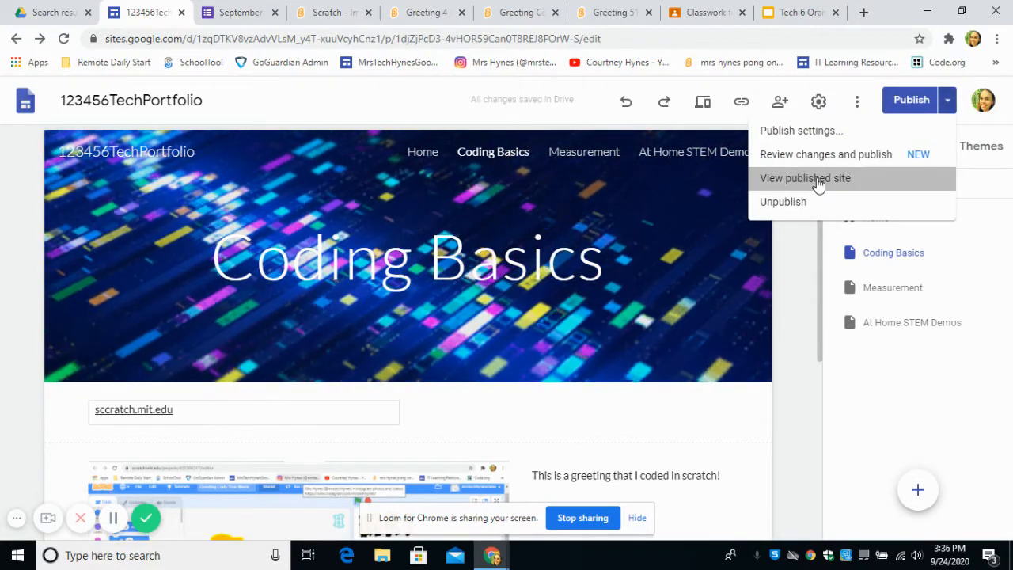
left_click(820, 184)
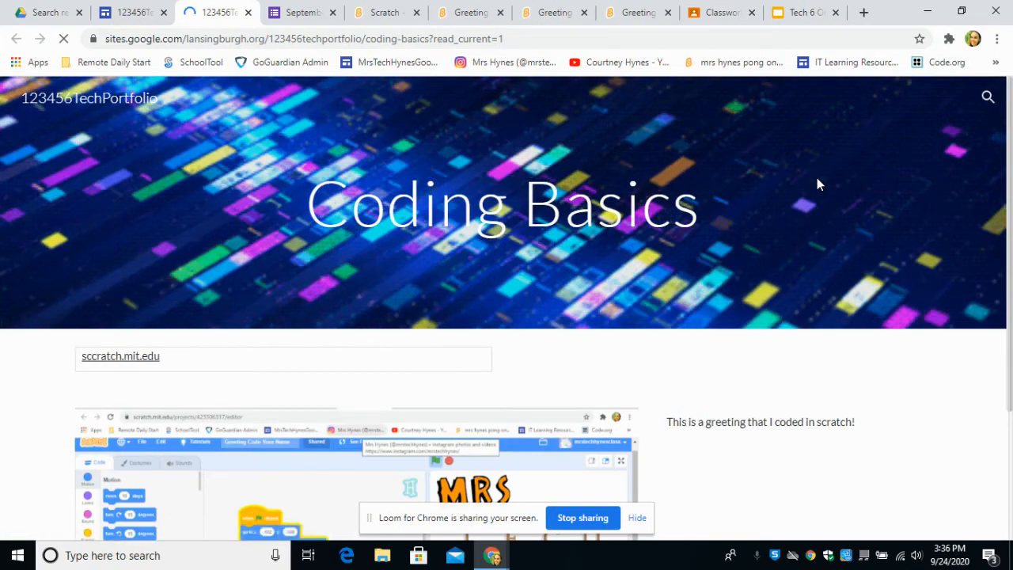
scroll(808, 253, "down", 1)
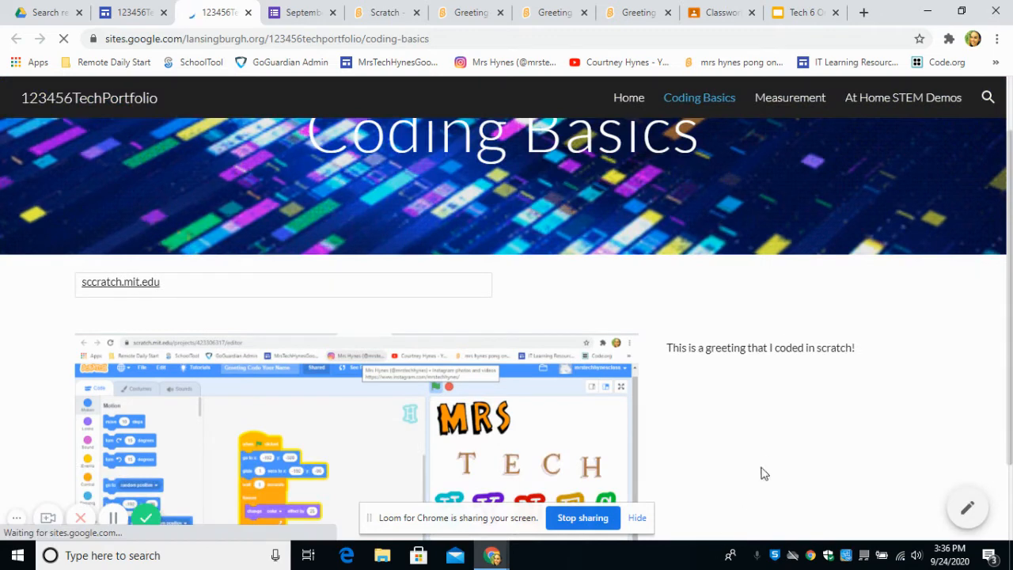
scroll(377, 399, "down", 1)
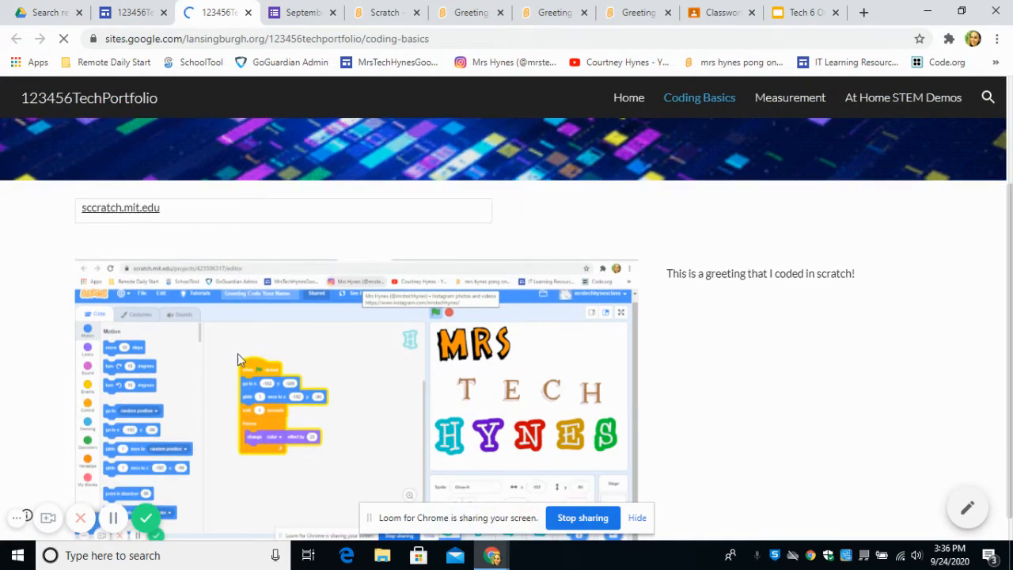
scroll(440, 255, "up", 2)
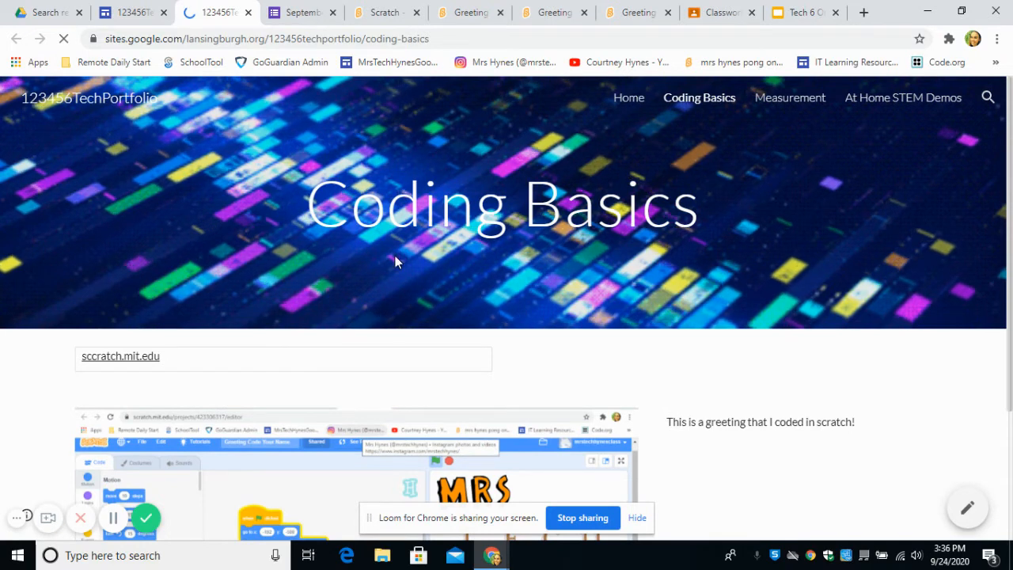
- Copy the web address of the published Coding Basics page
left_click(118, 39)
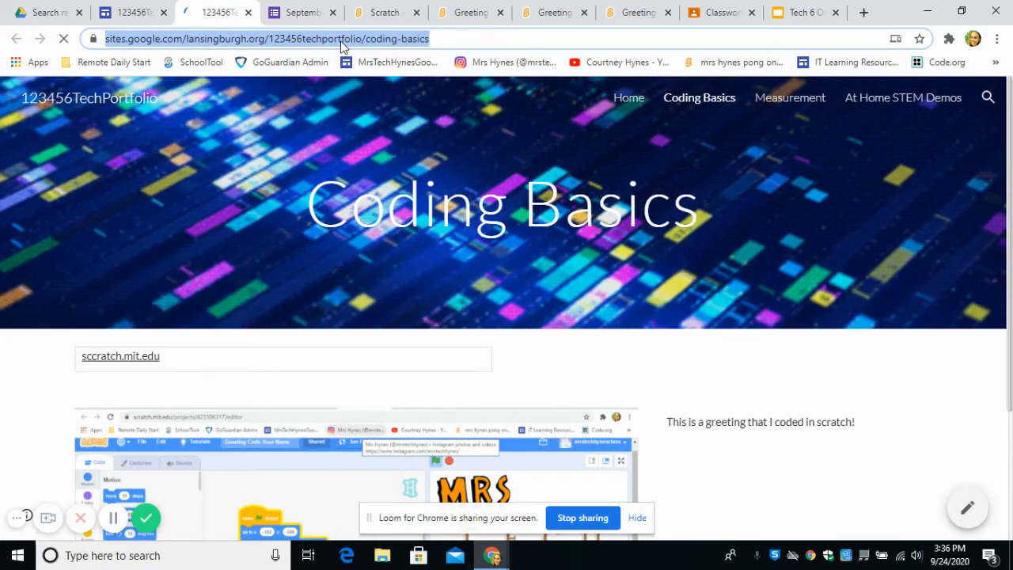
left_click(997, 39)
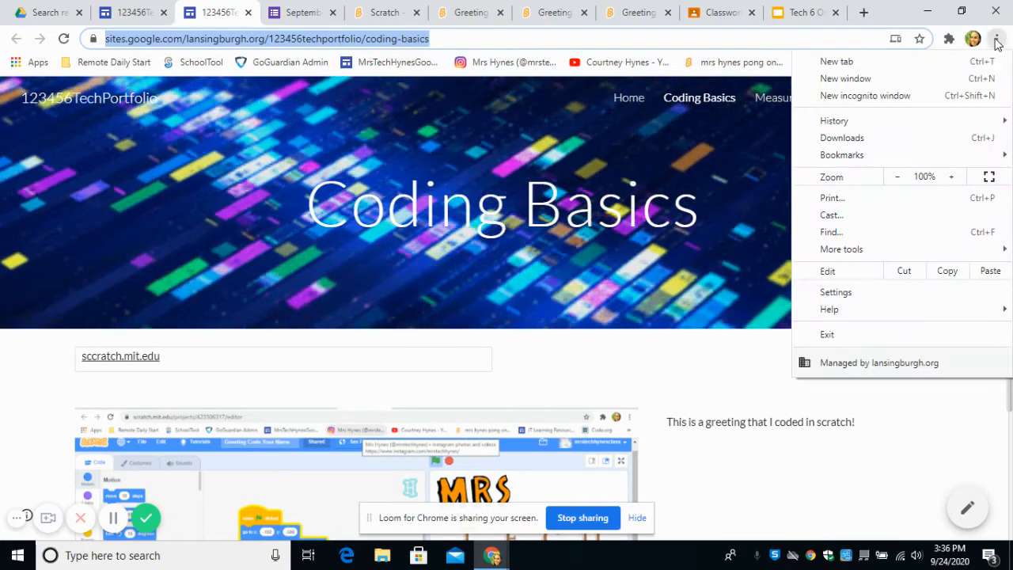
left_click(954, 272)
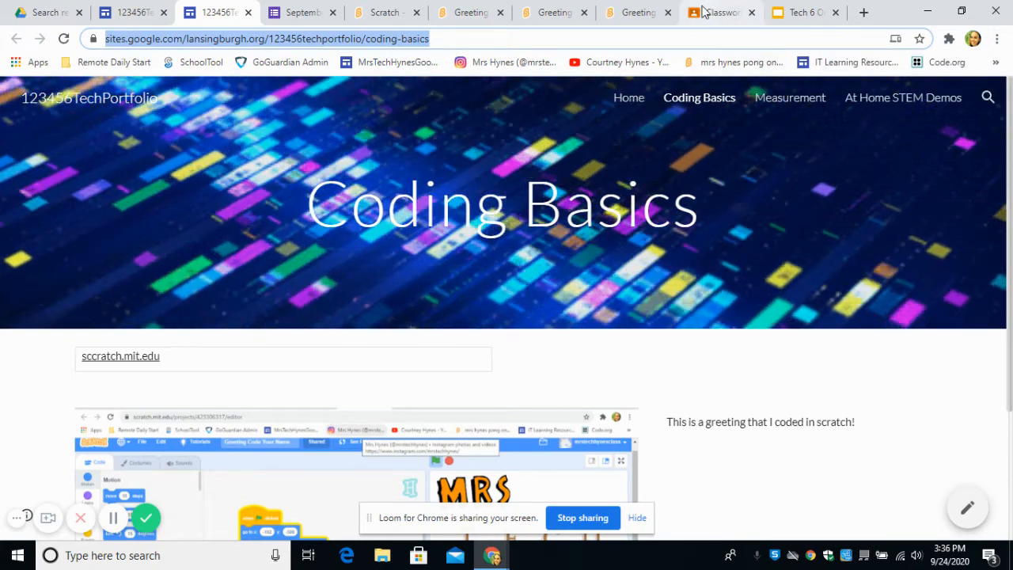
- View the Google Classroom classwork and the September 25 Scratch Greeting form's link question, and return to the Coding Basics page in the site editor
left_click(703, 12)
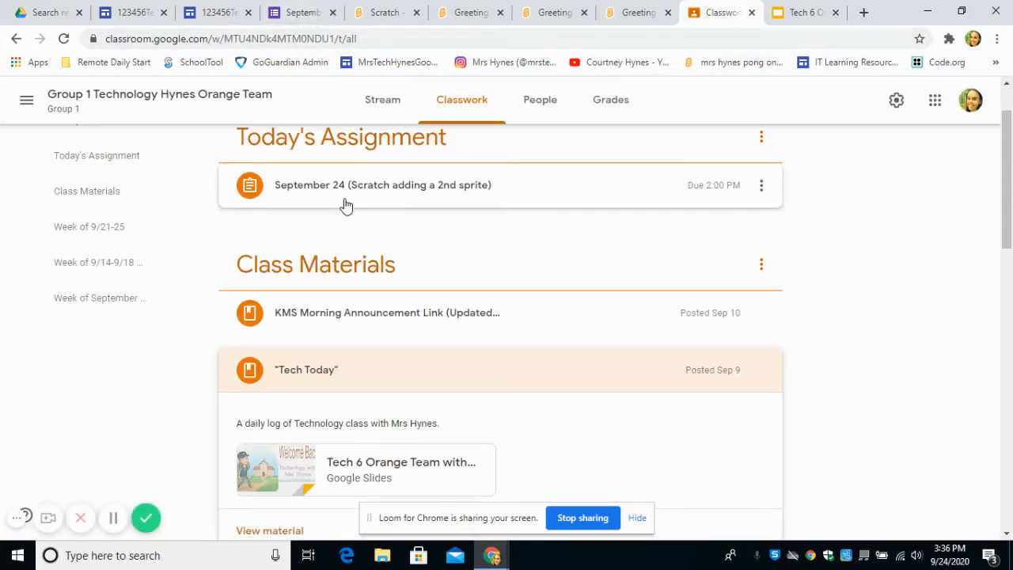
left_click(292, 14)
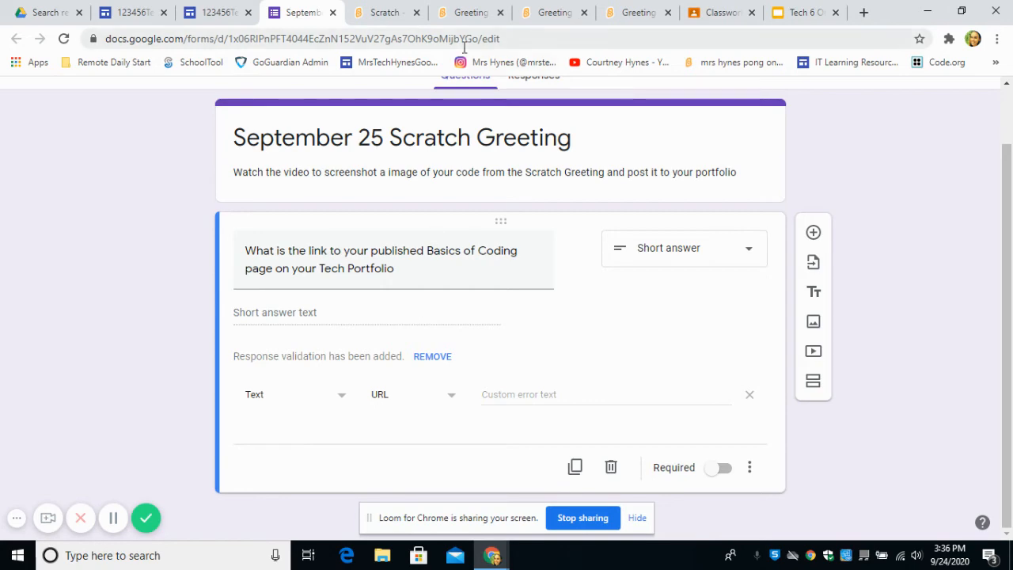
left_click(118, 12)
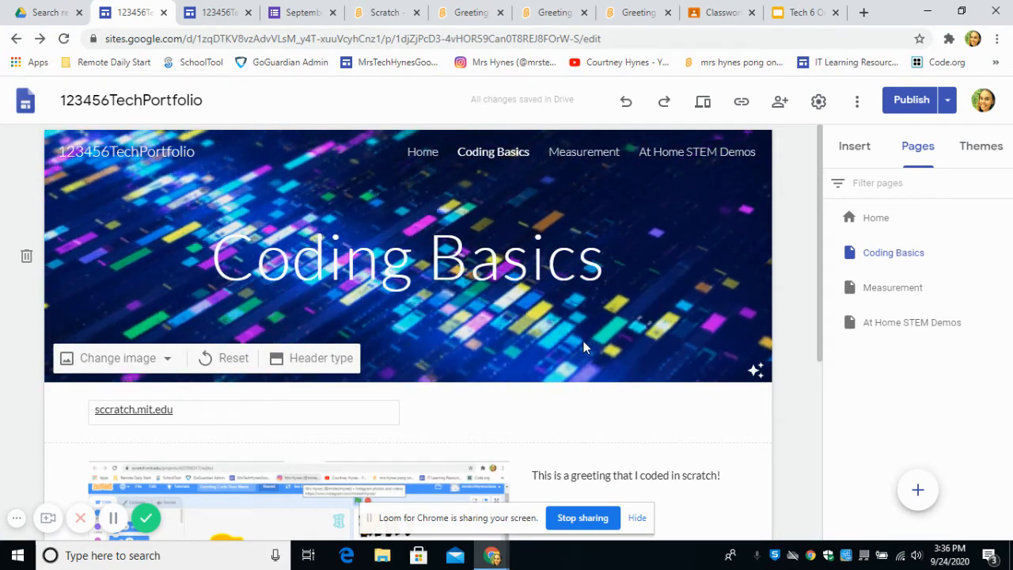
scroll(583, 348, "down", 2)
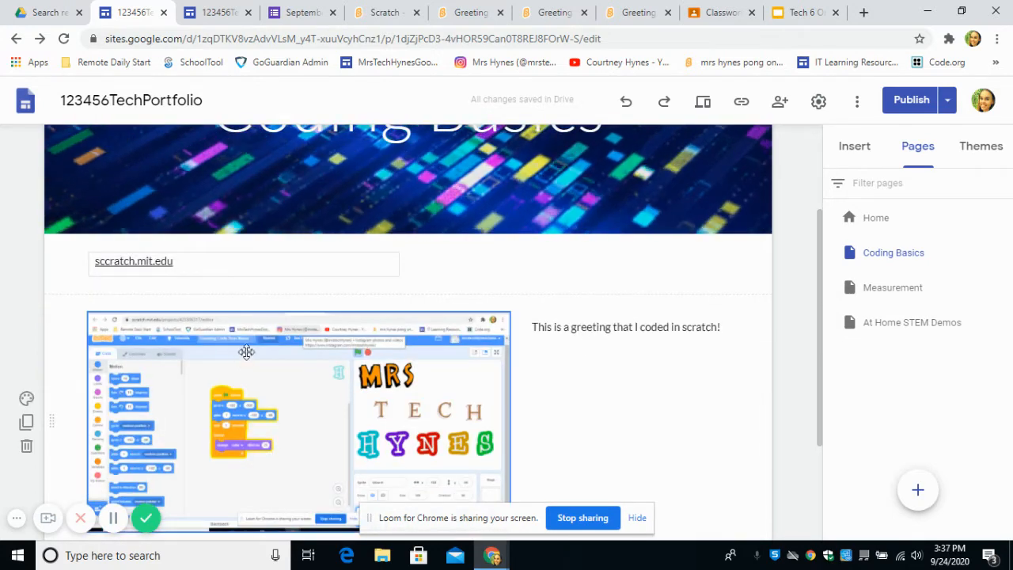
- Switch to the Greeting Code Your Name project in Scratch and save it
left_click(554, 12)
scroll(380, 163, "up", 2)
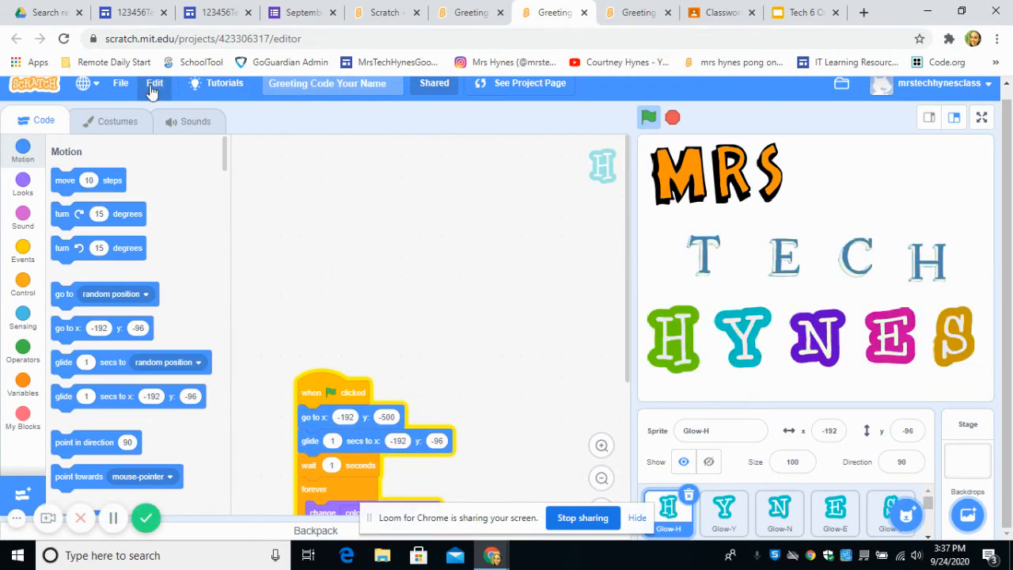
left_click(121, 85)
left_click(143, 141)
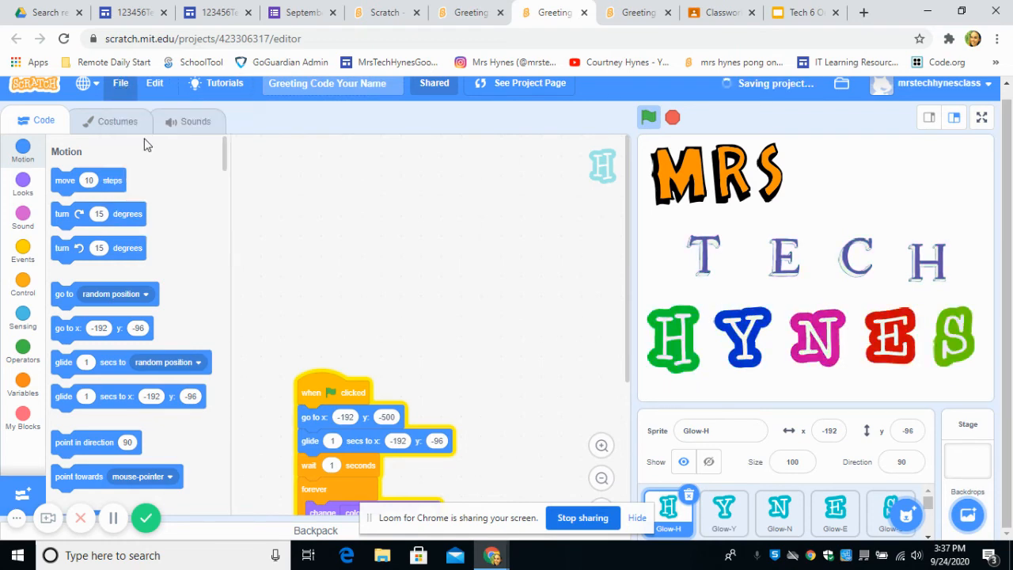